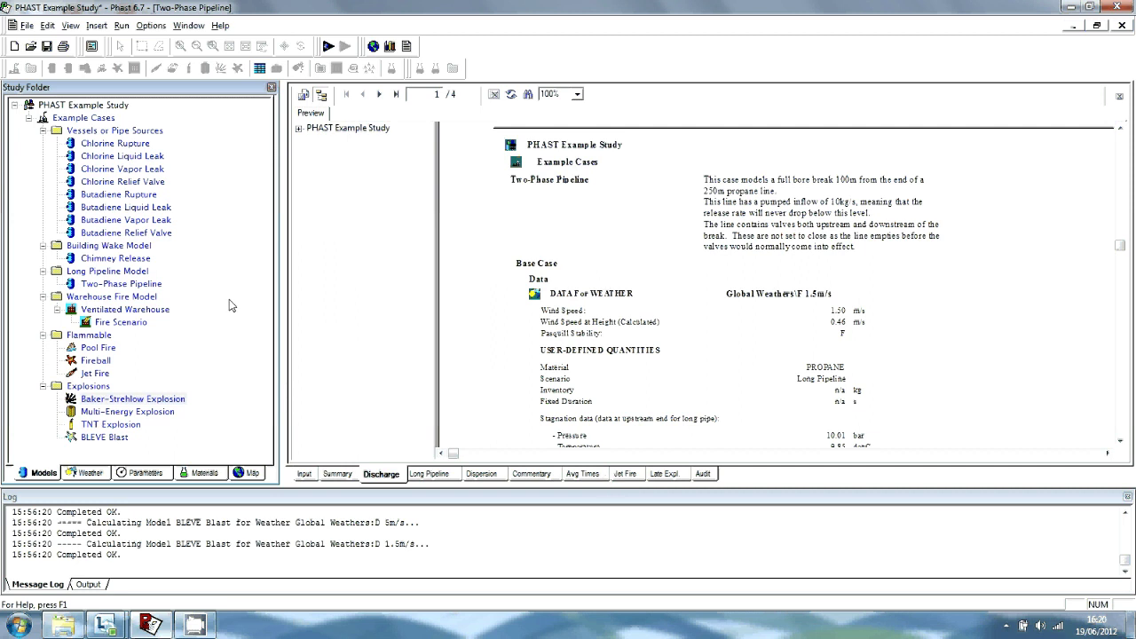
# Start a new study with File > New, declining to save the example study
pyautogui.click(27, 26)
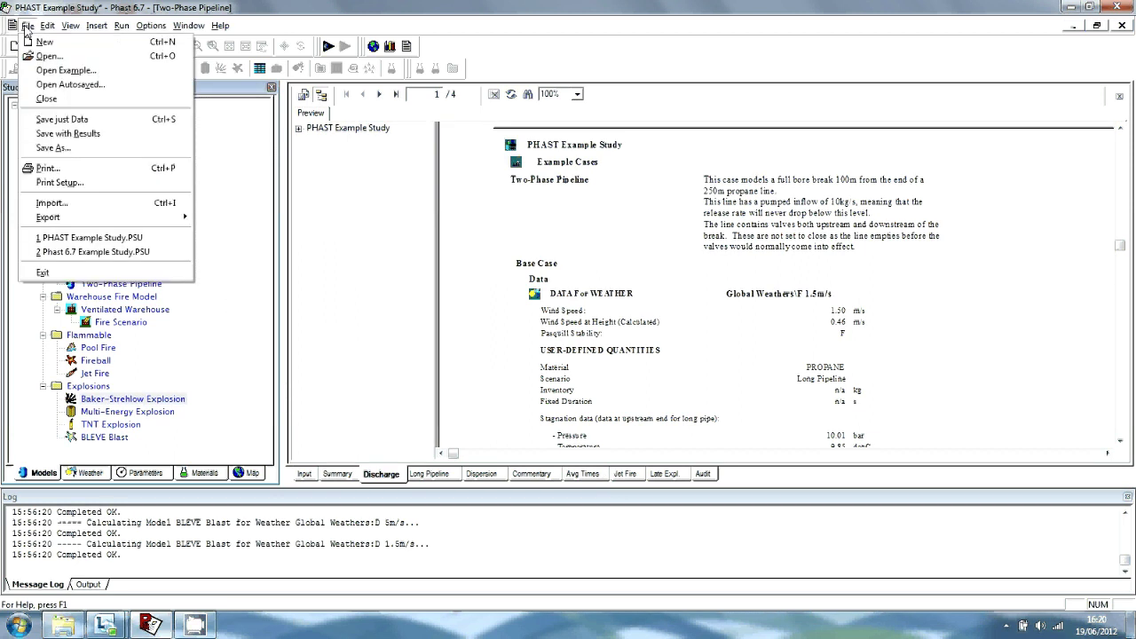
pyautogui.click(44, 42)
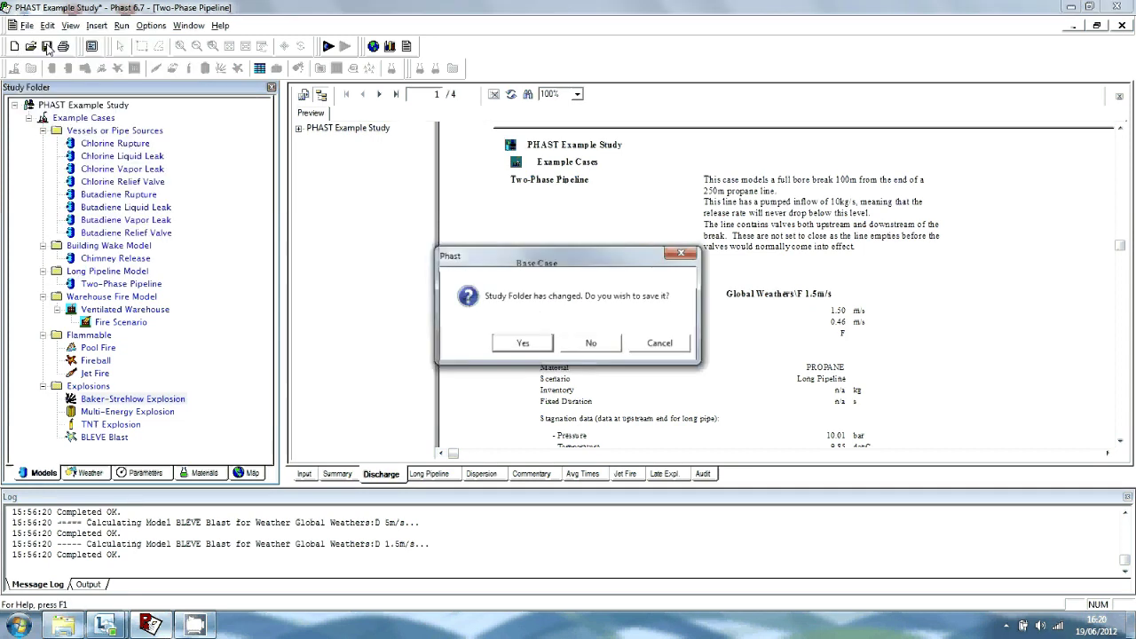
pyautogui.click(588, 345)
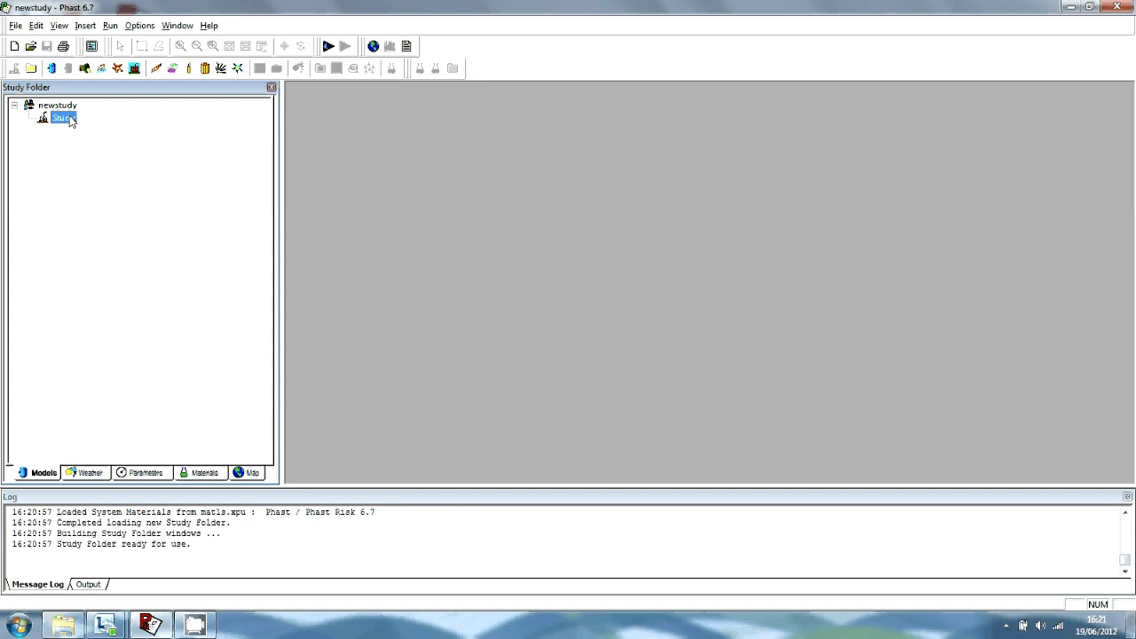
# From Save As, create a new personal folder named after the user under DNVUser and open it
pyautogui.click(15, 26)
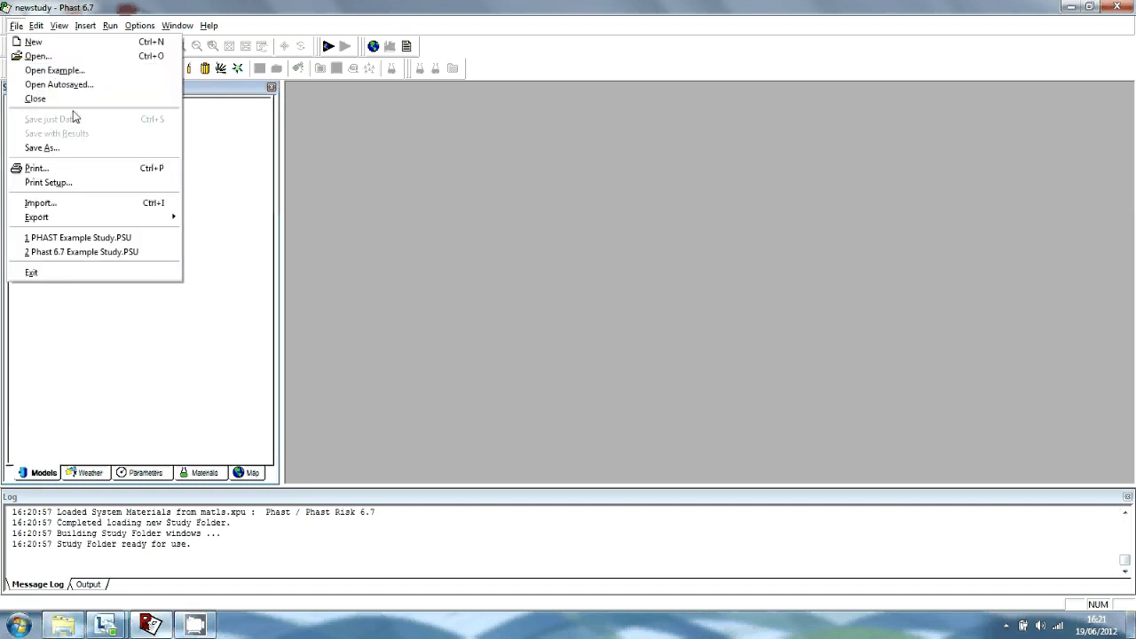
pyautogui.click(66, 148)
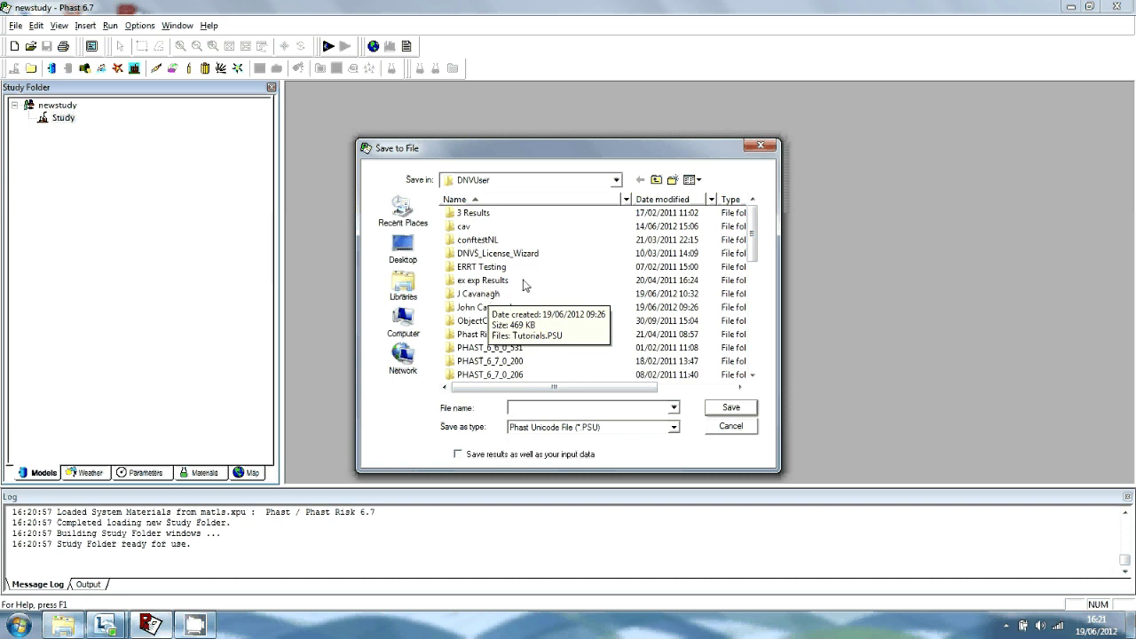
pyautogui.rightClick(545, 265)
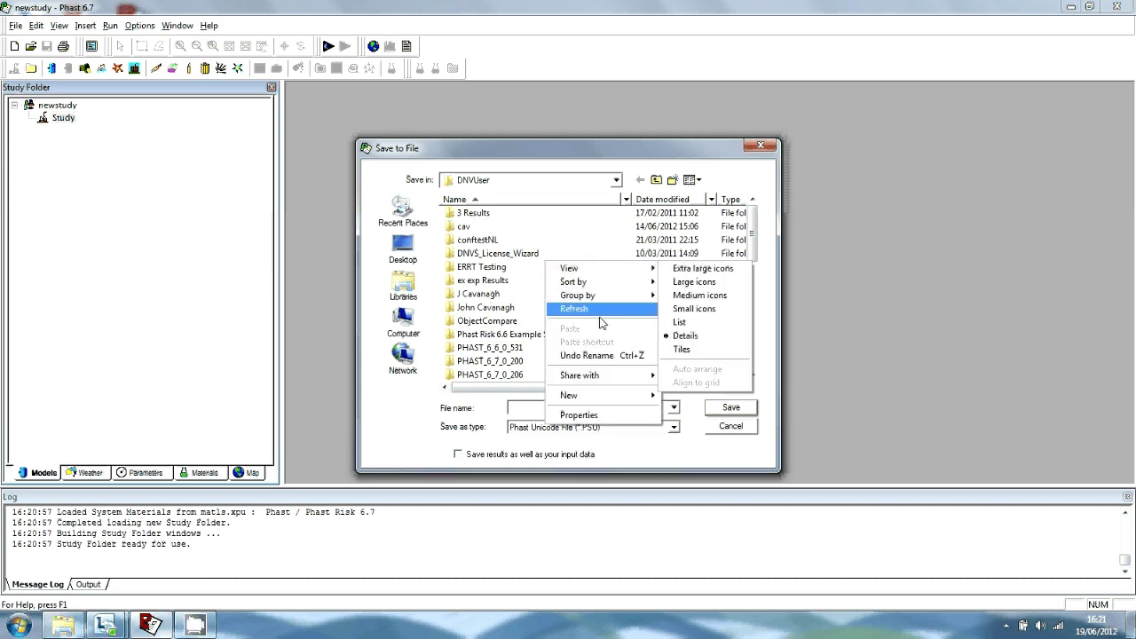
pyautogui.moveTo(597, 396)
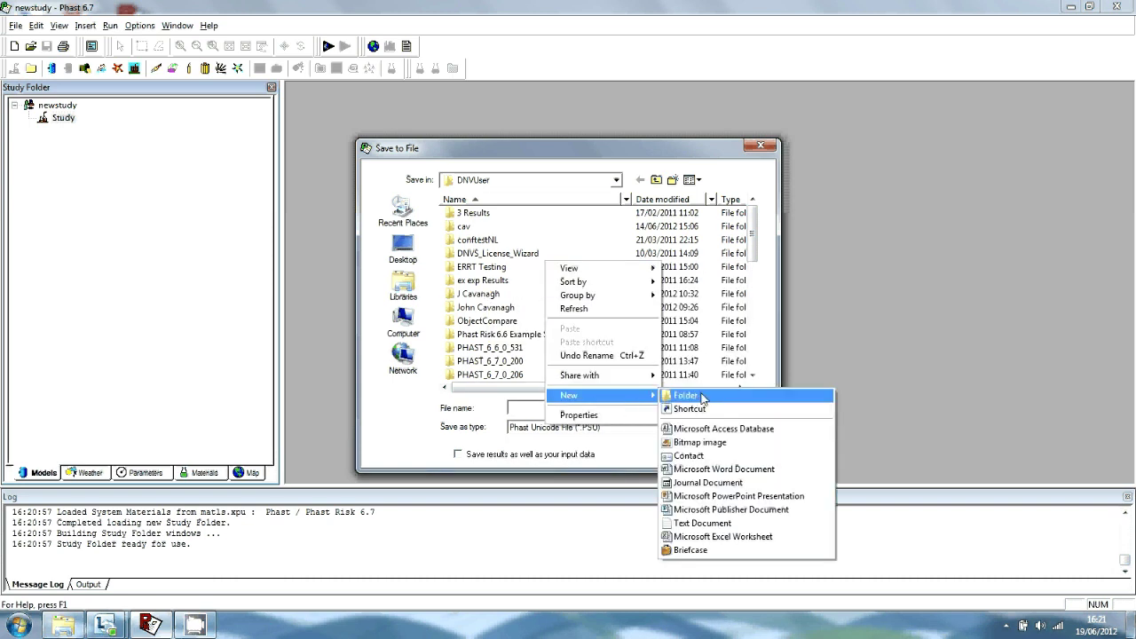
pyautogui.click(702, 395)
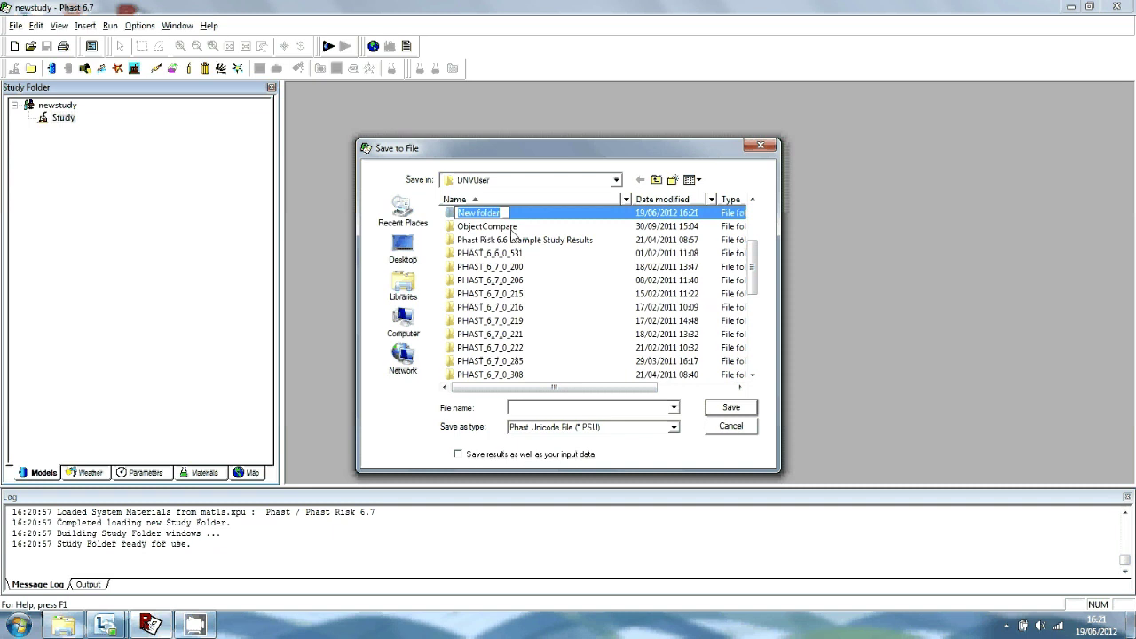
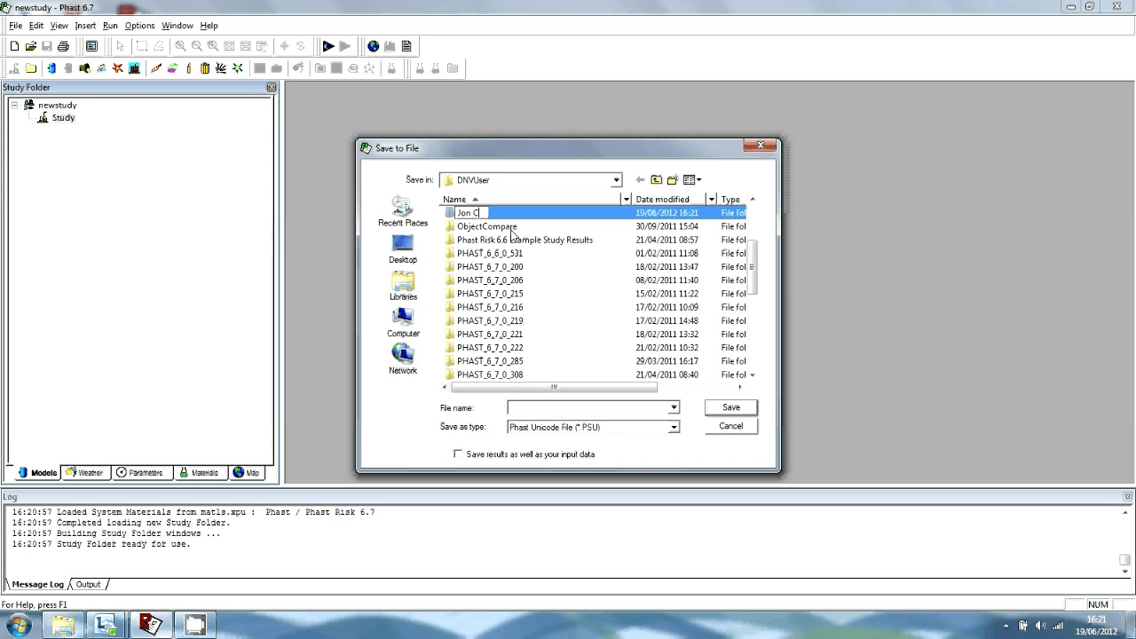
pyautogui.press('Return')
pyautogui.doubleClick(526, 213)
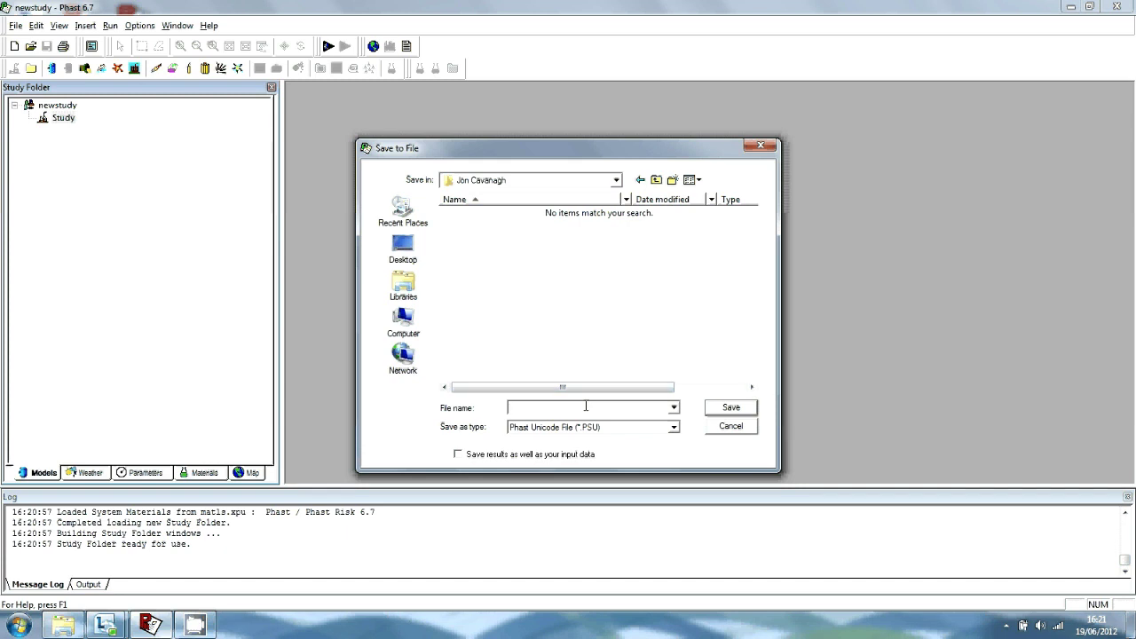
# Save the study in that folder with the file name Tutorial
pyautogui.click(585, 406)
pyautogui.write('Tutorial')
pyautogui.click(740, 410)
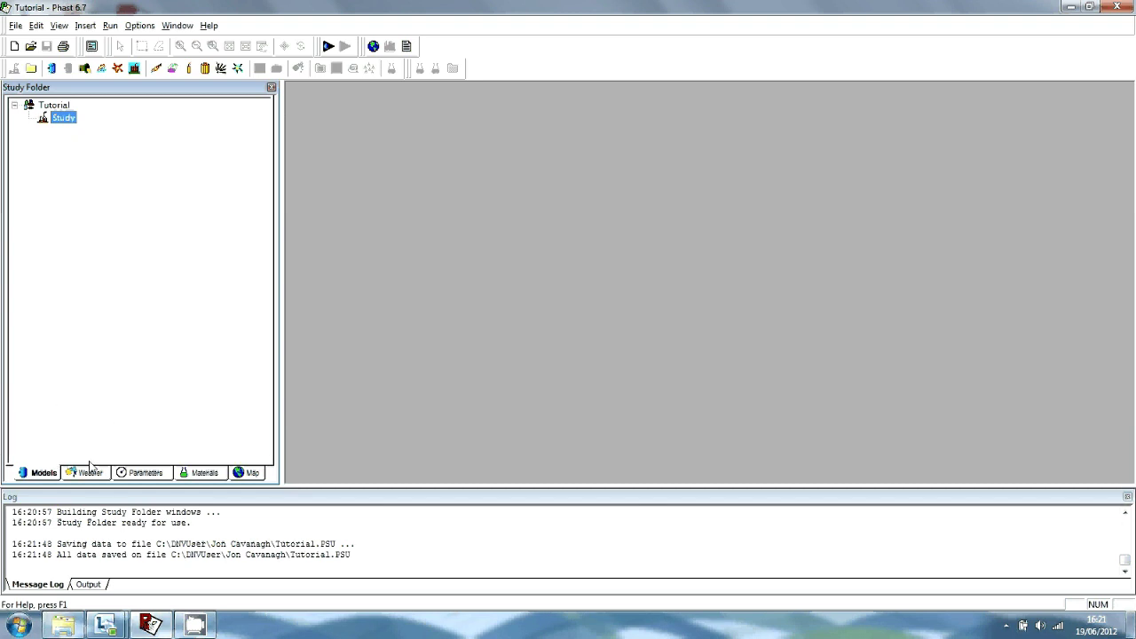
# Review the Weather tab with Global Weathers expanded, then the Parameters and Map tabs
pyautogui.click(93, 473)
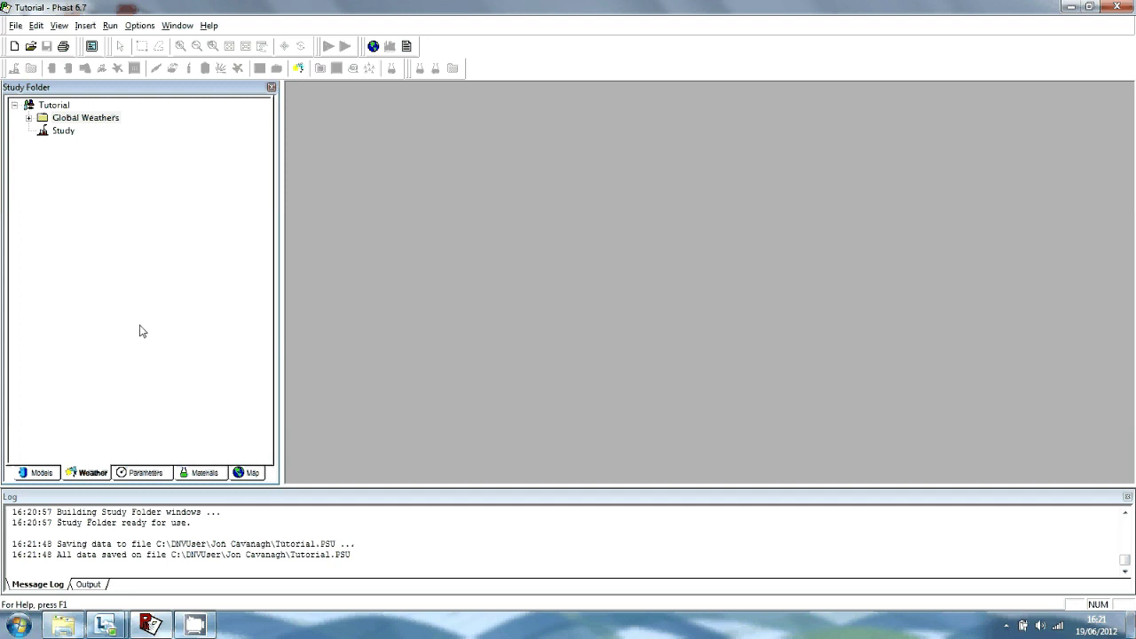
pyautogui.click(28, 118)
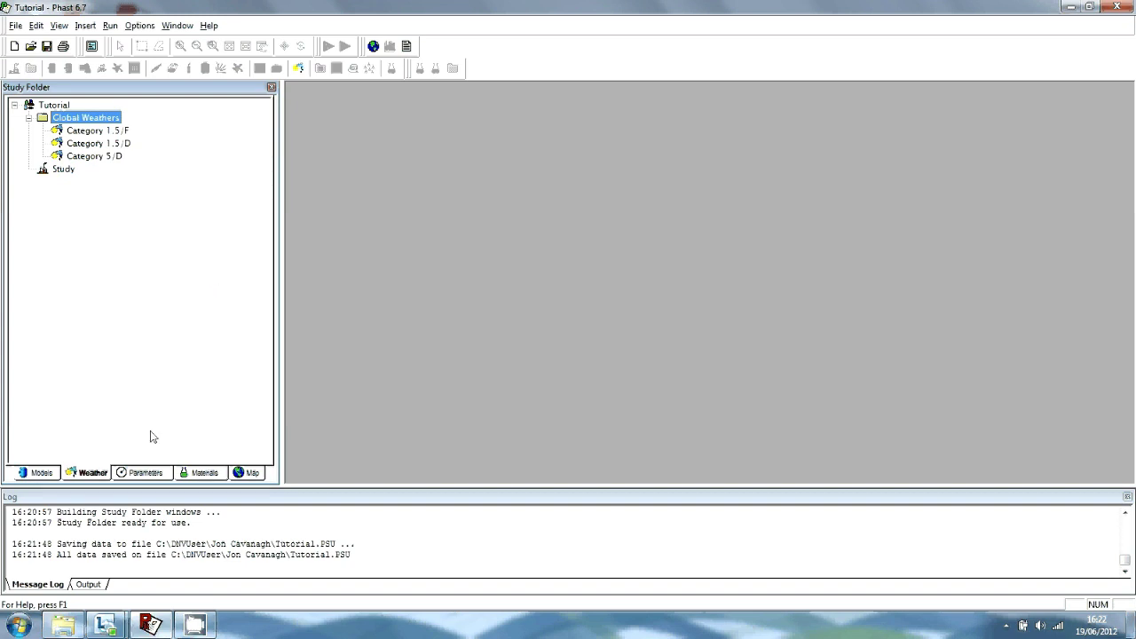
pyautogui.click(146, 472)
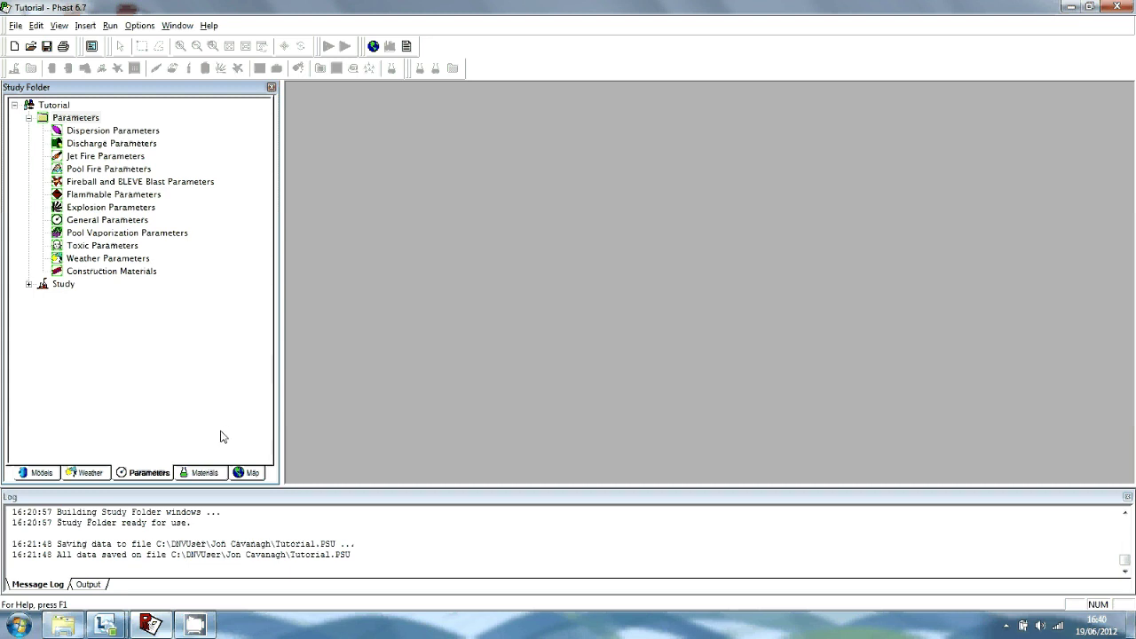
pyautogui.click(251, 472)
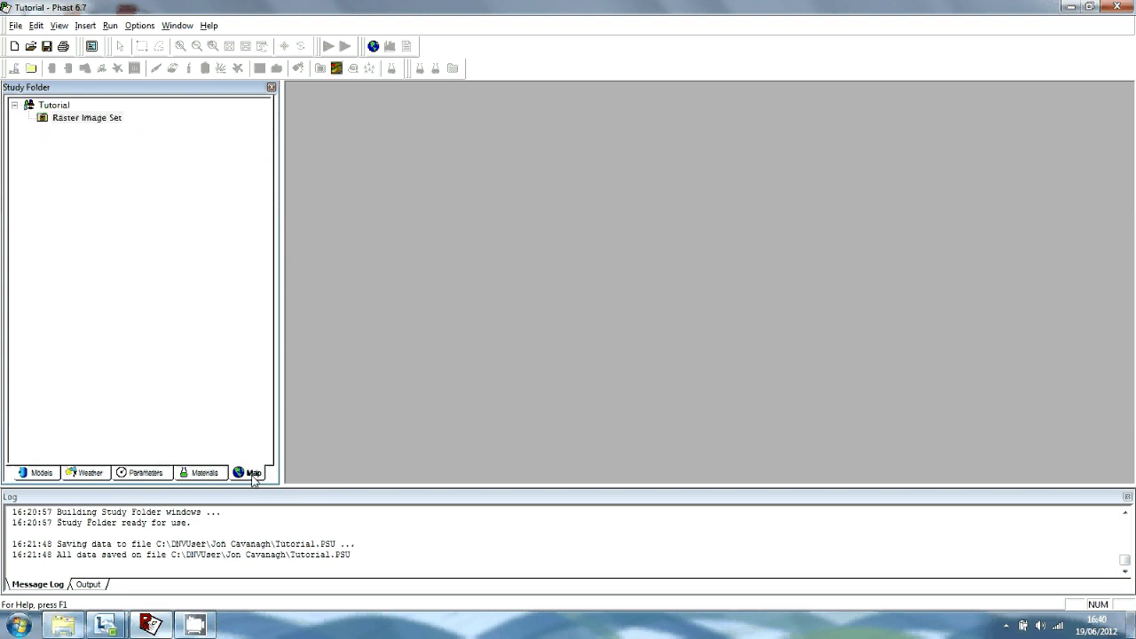
# Add a raster image to the Raster Image Set and browse for its file
pyautogui.rightClick(81, 120)
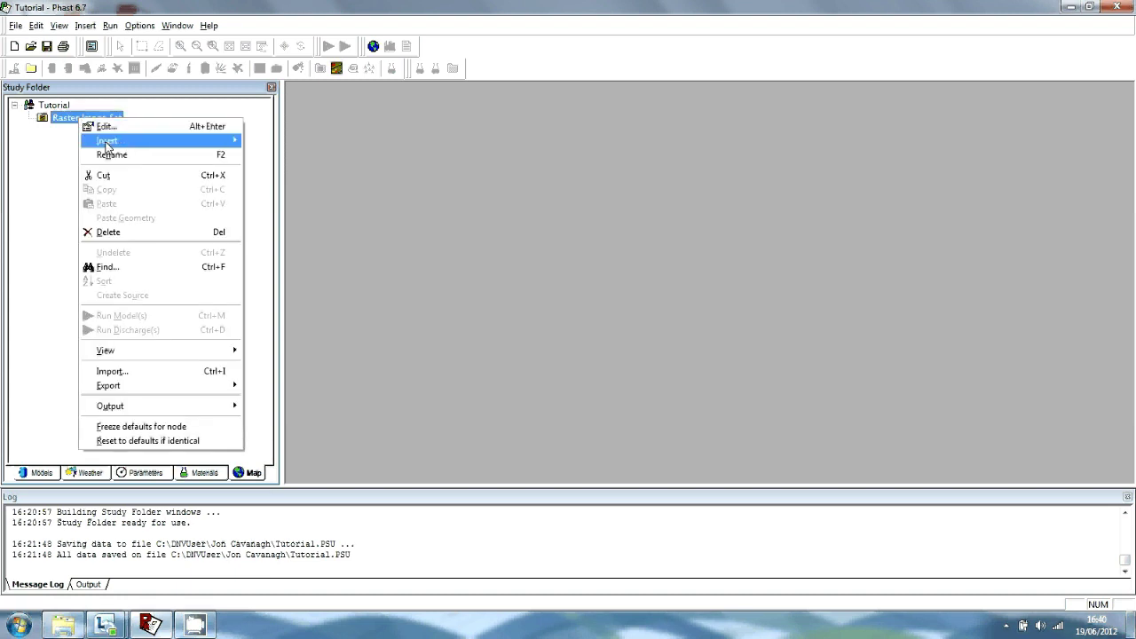
pyautogui.moveTo(106, 142)
pyautogui.click(280, 142)
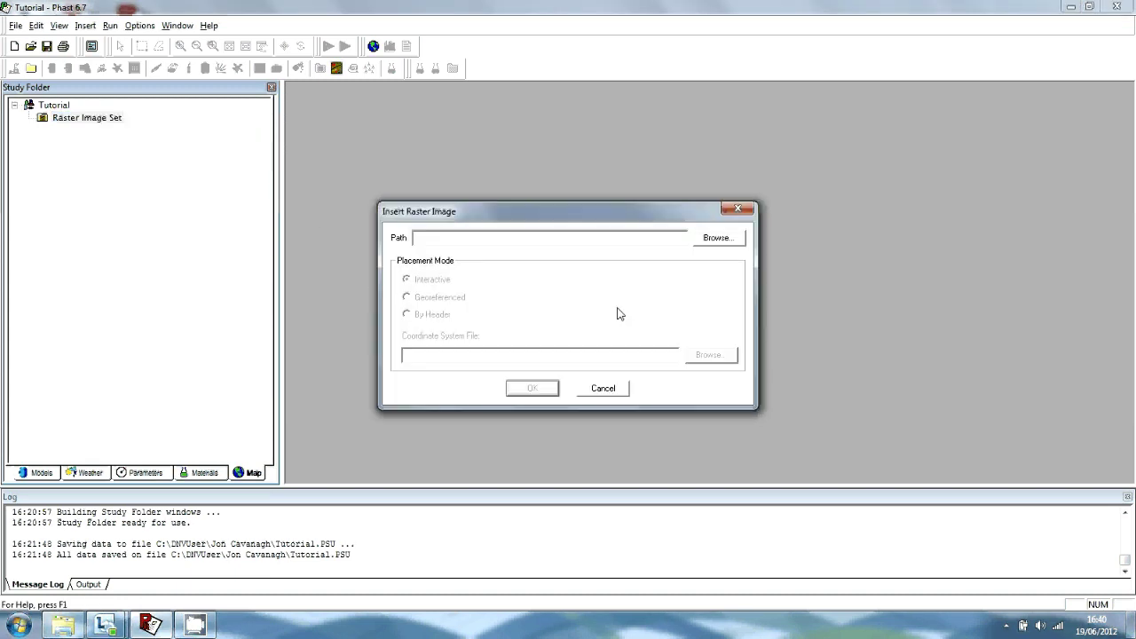
pyautogui.click(724, 239)
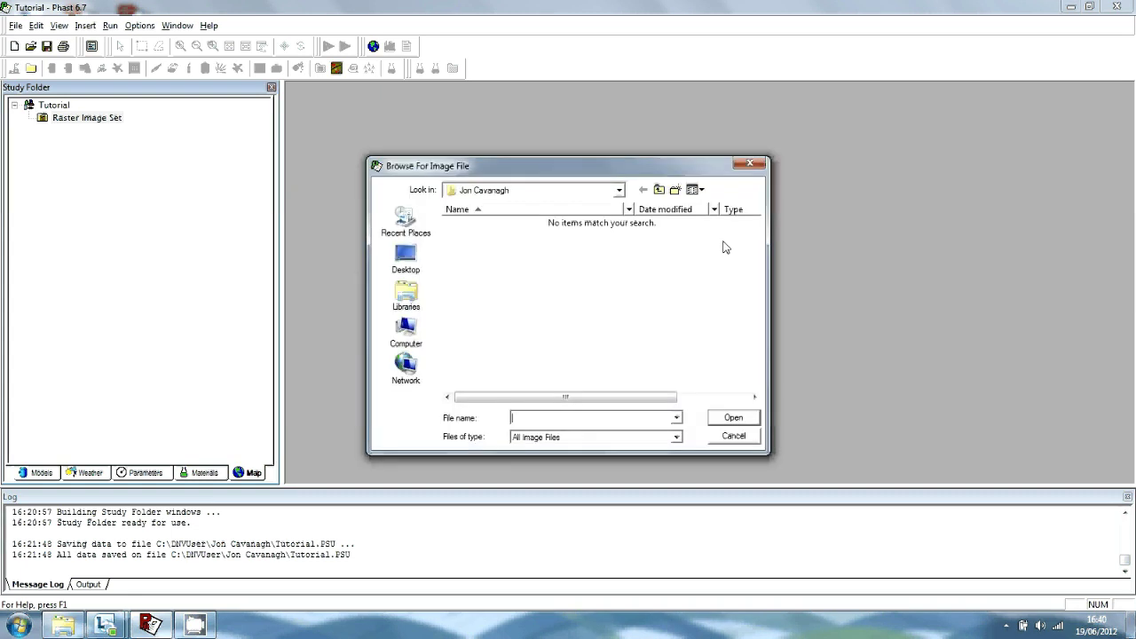
# Pick tutorial.tif from C:\Program Files (x86)\DNVS\PHAST_6_7_0_371\Examples\maps
pyautogui.click(619, 191)
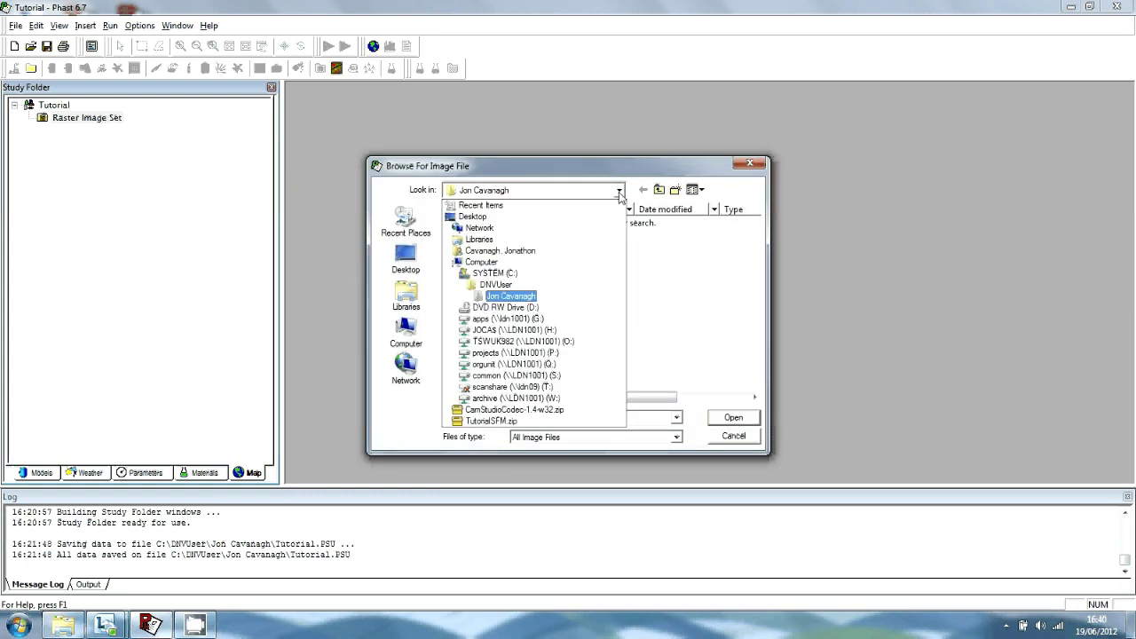
pyautogui.click(552, 276)
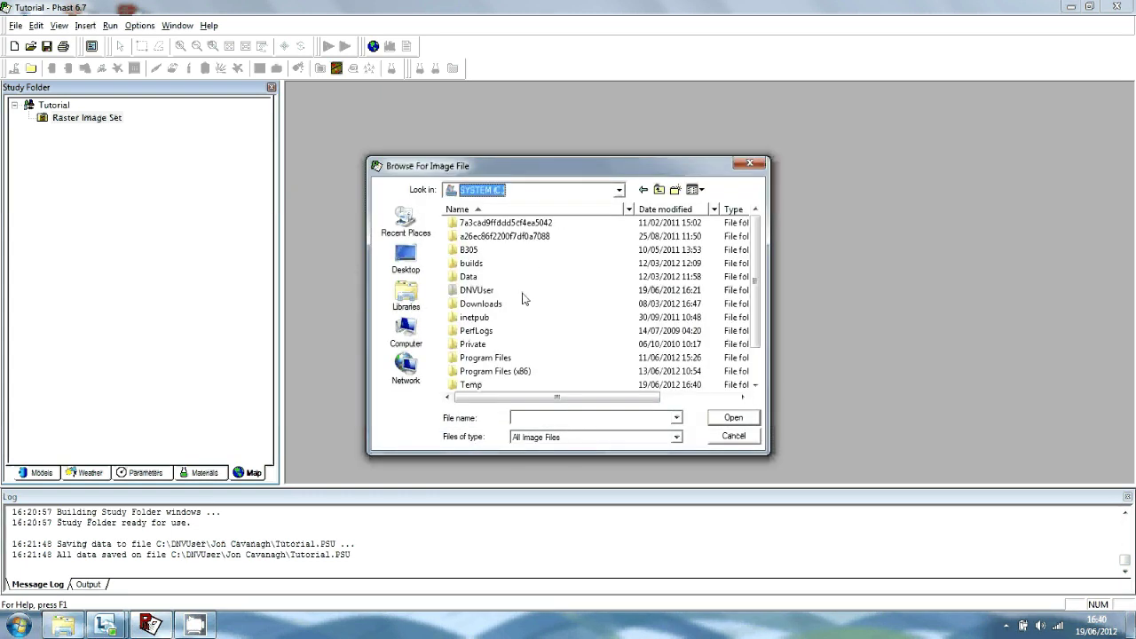
pyautogui.doubleClick(531, 373)
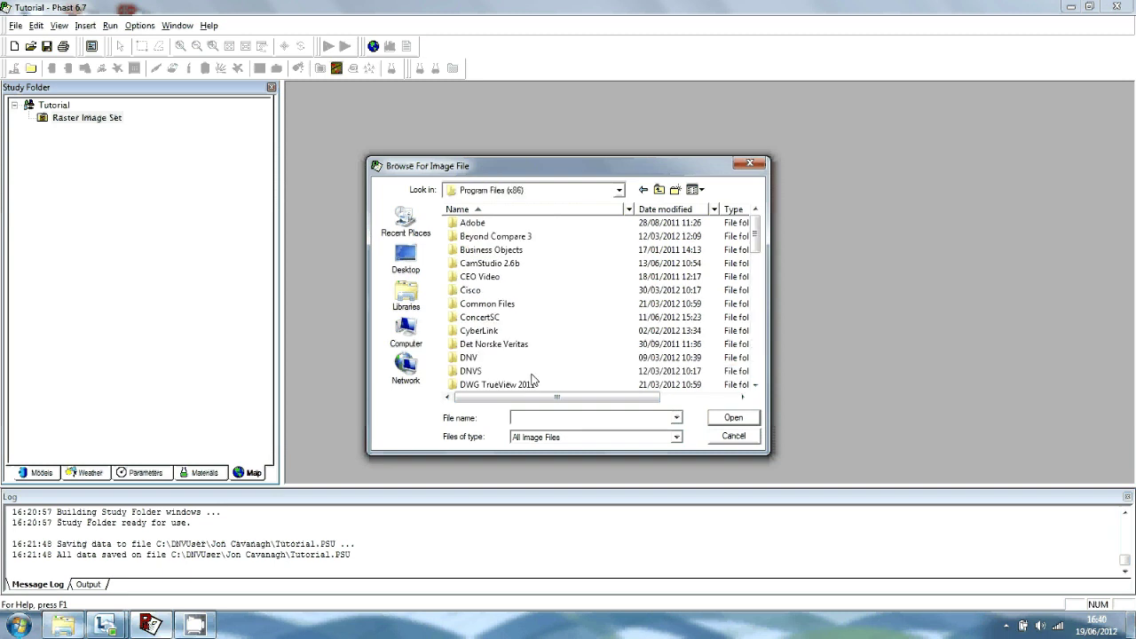
pyautogui.doubleClick(526, 371)
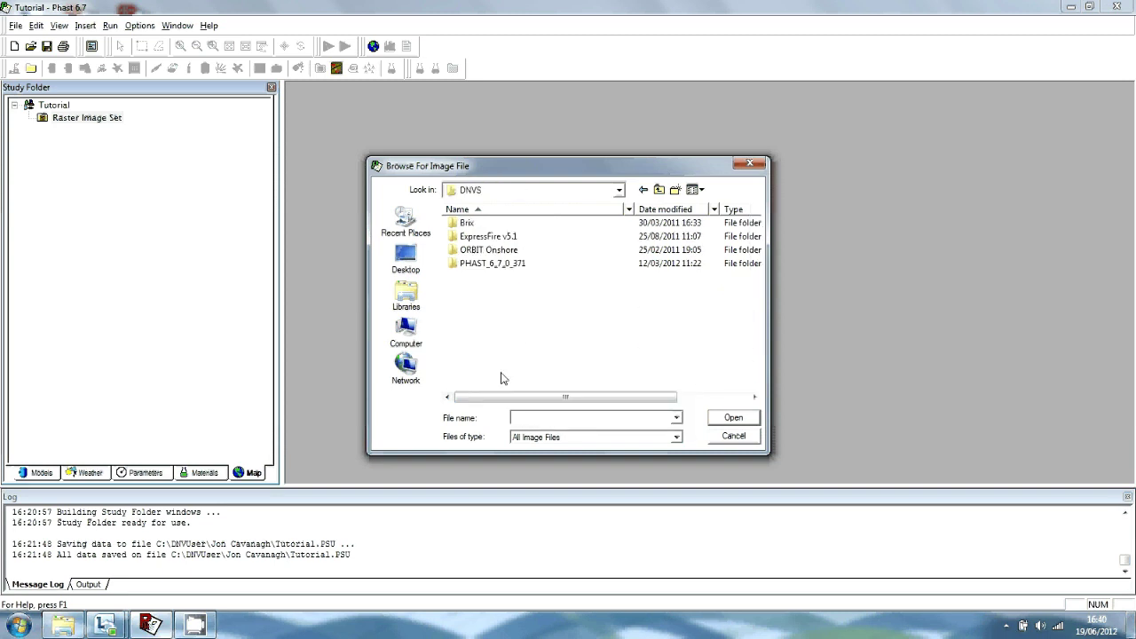
pyautogui.doubleClick(524, 264)
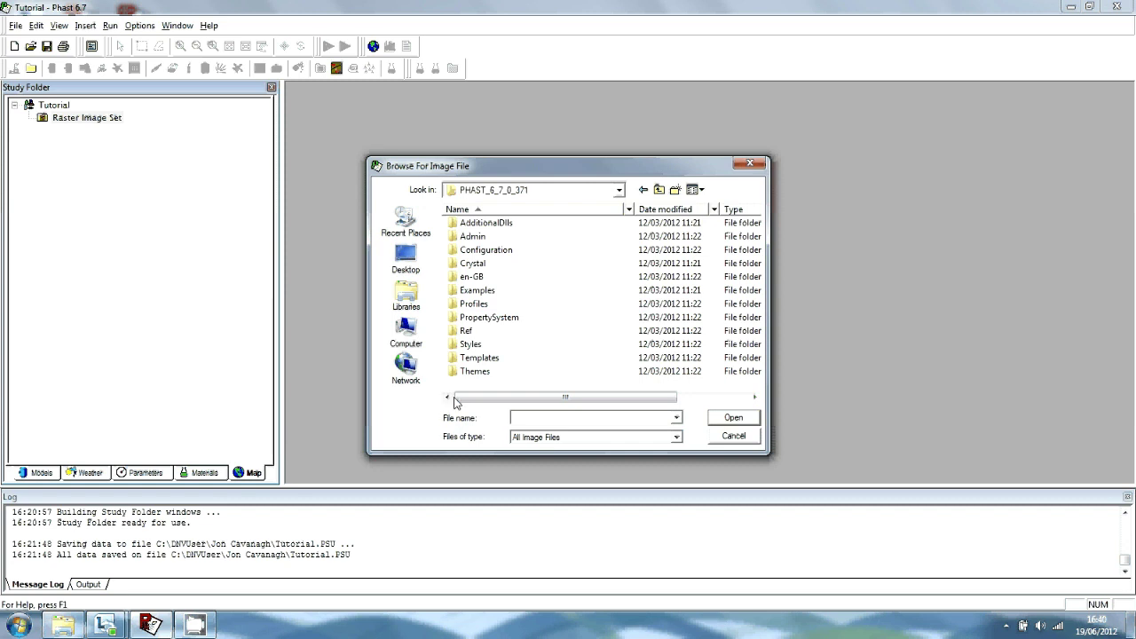
pyautogui.doubleClick(509, 291)
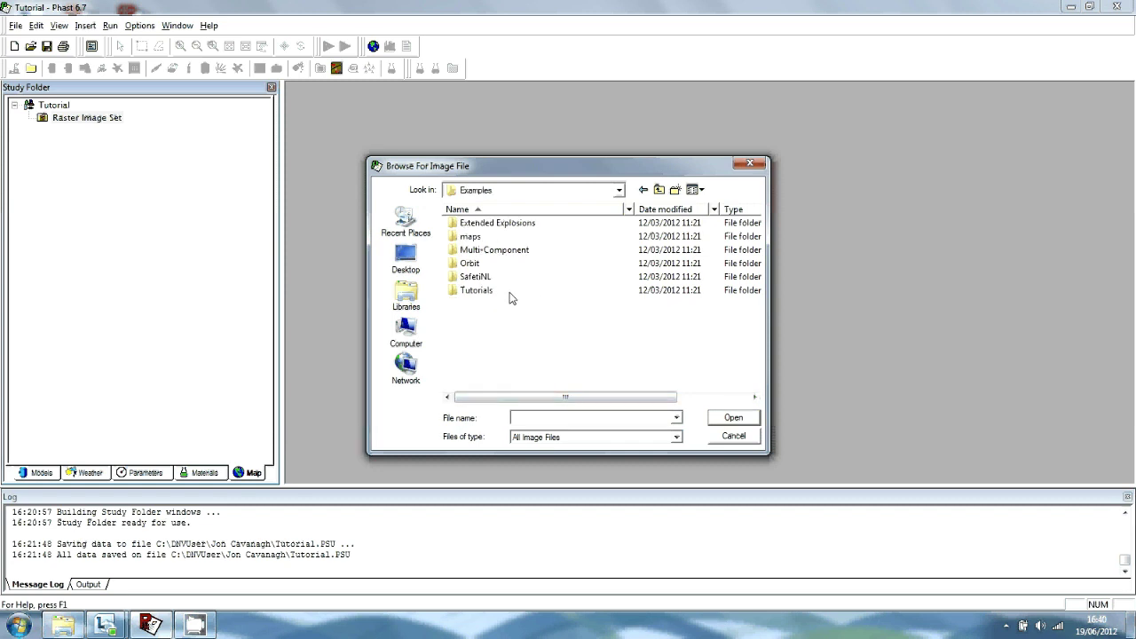
pyautogui.click(479, 238)
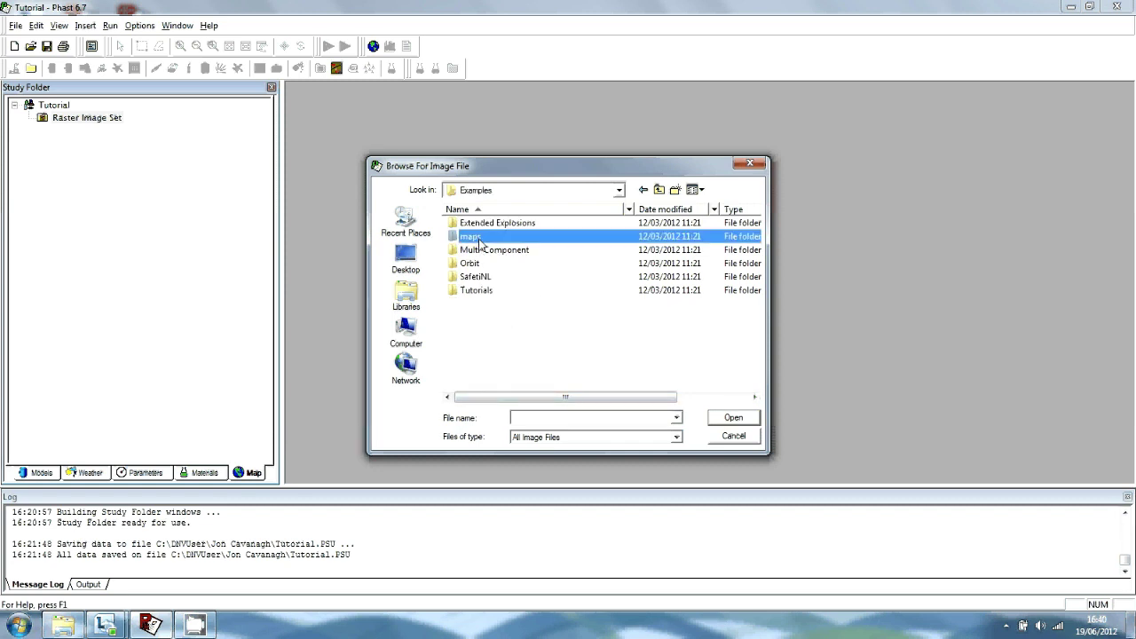
pyautogui.doubleClick(479, 238)
pyautogui.click(643, 367)
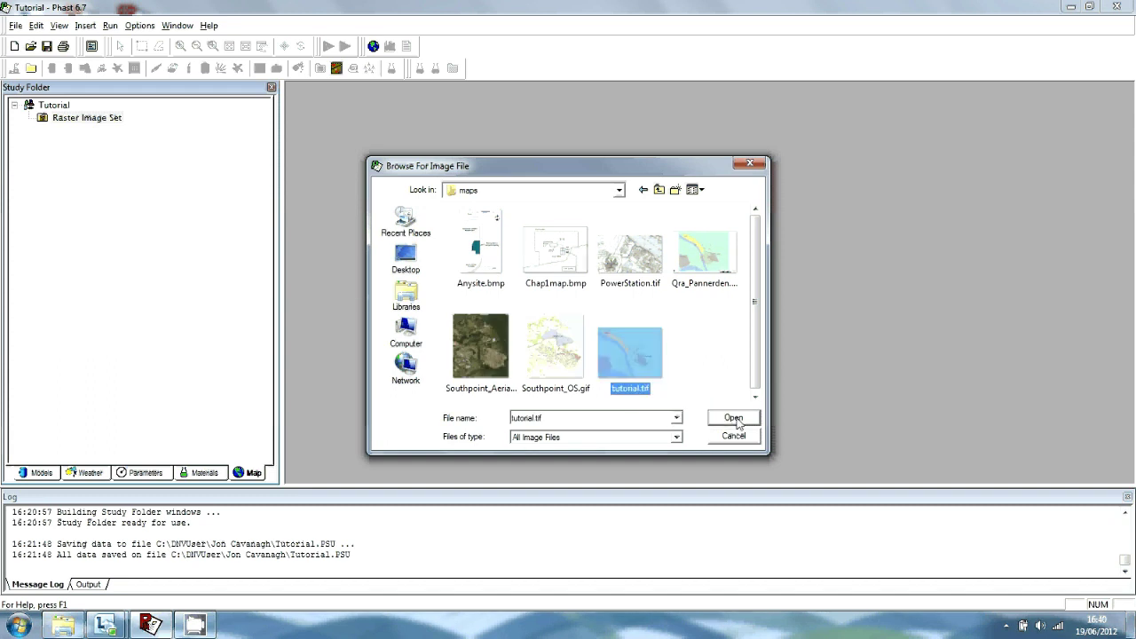
pyautogui.click(734, 419)
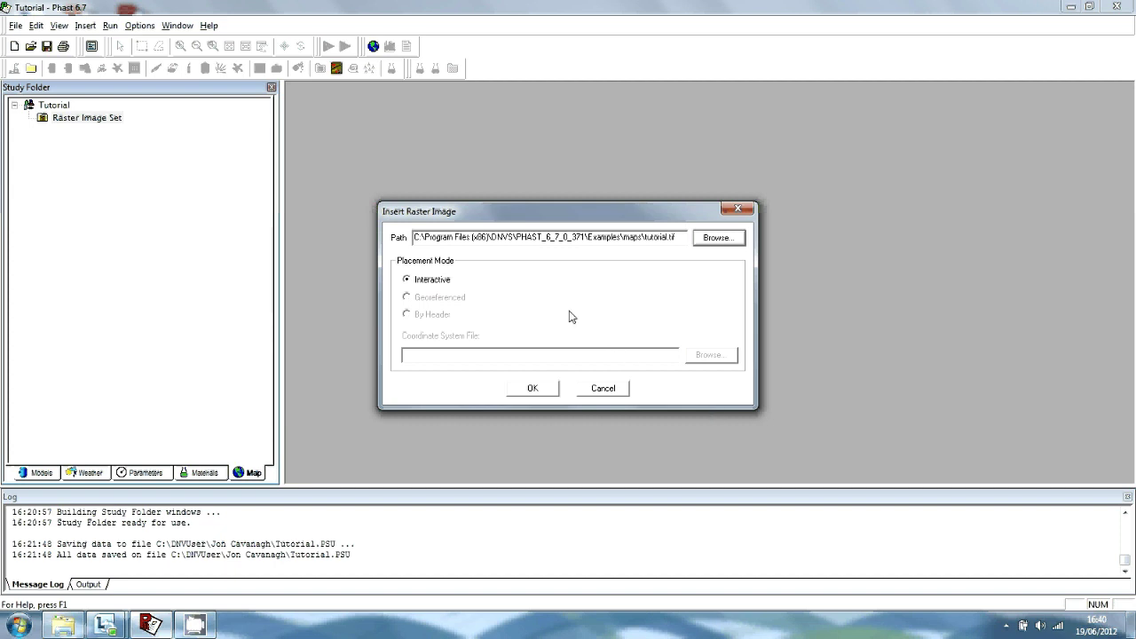
# Confirm the interactive raster insertion and accept the Default coordinate system
pyautogui.click(534, 389)
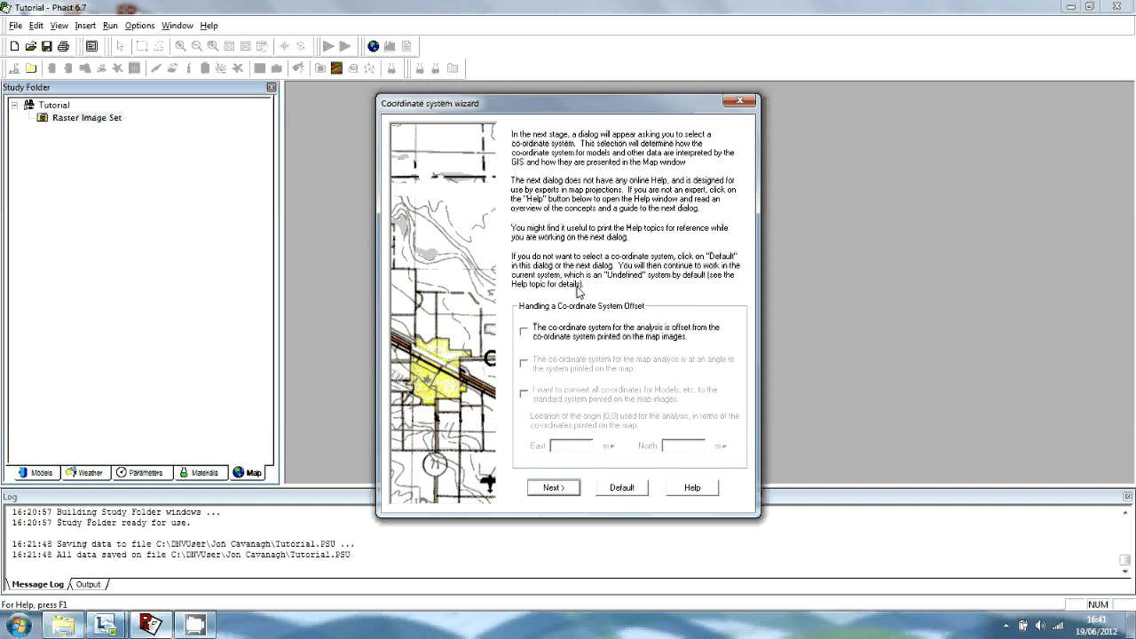
pyautogui.click(620, 489)
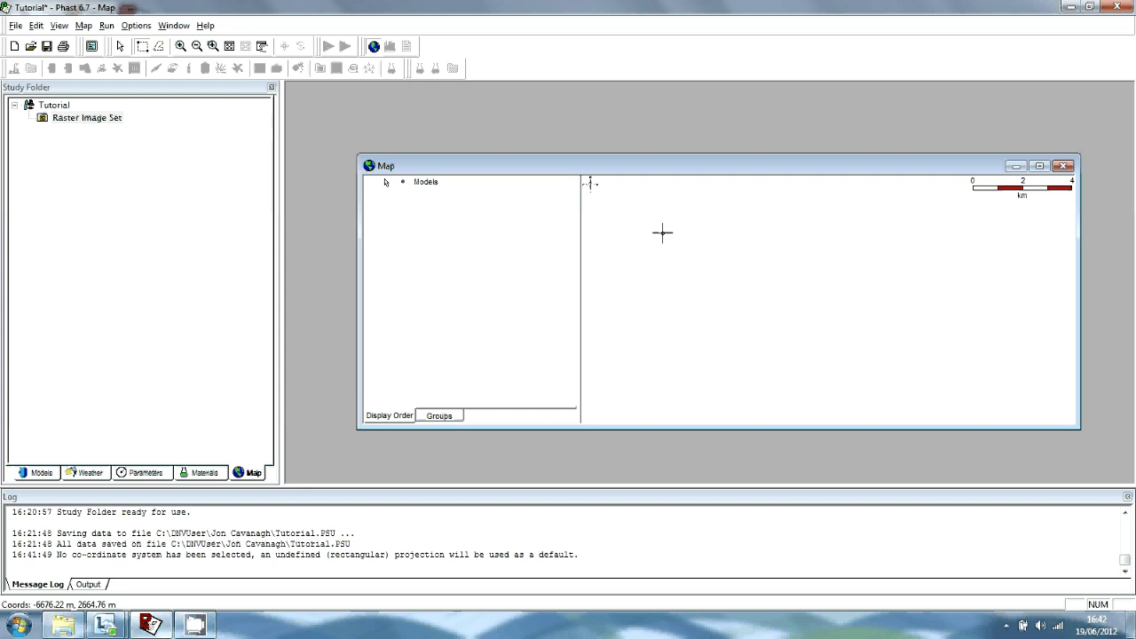
# Maximize the Map window and drag out a rectangle to place the tutorial image
pyautogui.click(1039, 166)
pyautogui.moveTo(603, 164); pyautogui.dragTo(822, 392)
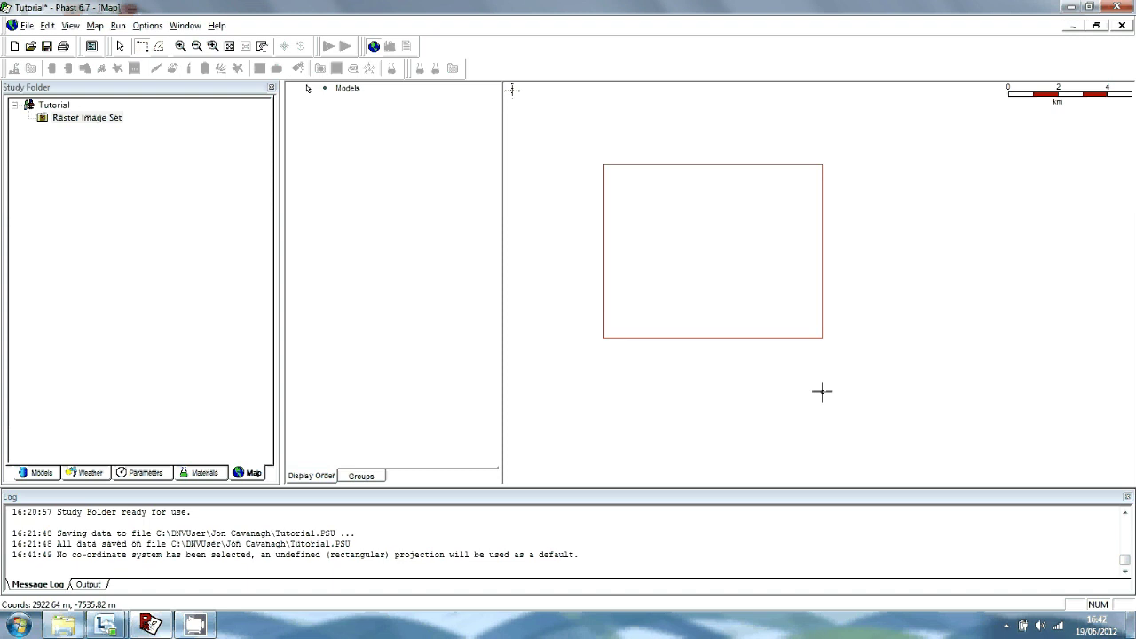
pyautogui.moveTo(821, 391); pyautogui.dragTo(849, 403)
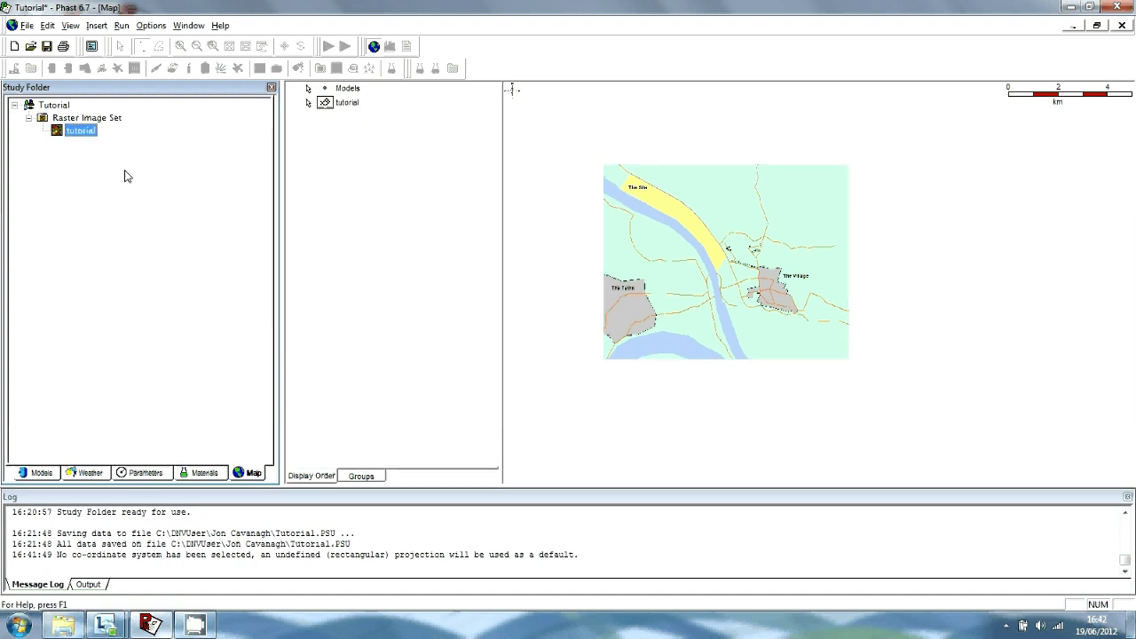
# In the tutorial image's Geometry settings, set East to 196855 and North to 438053
pyautogui.doubleClick(78, 132)
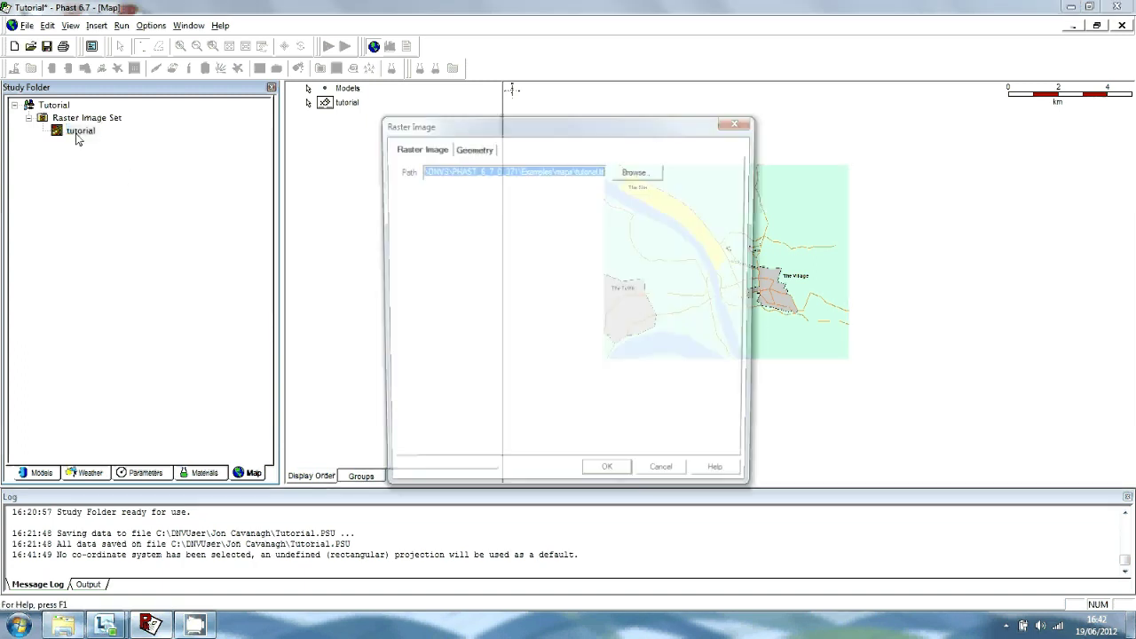
pyautogui.click(471, 148)
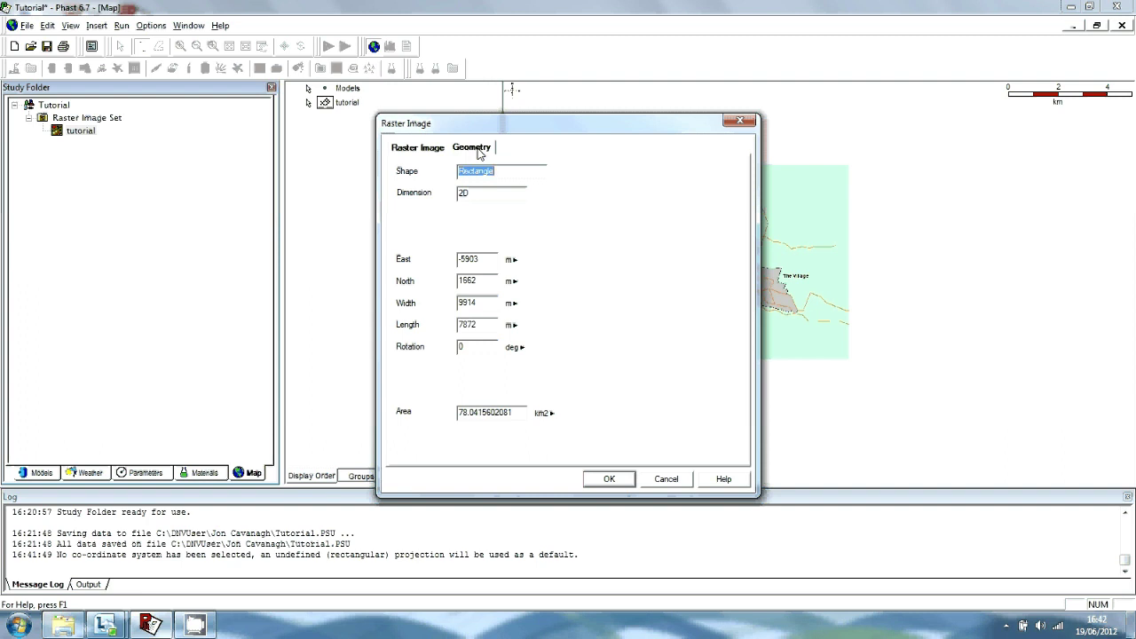
pyautogui.click(470, 259)
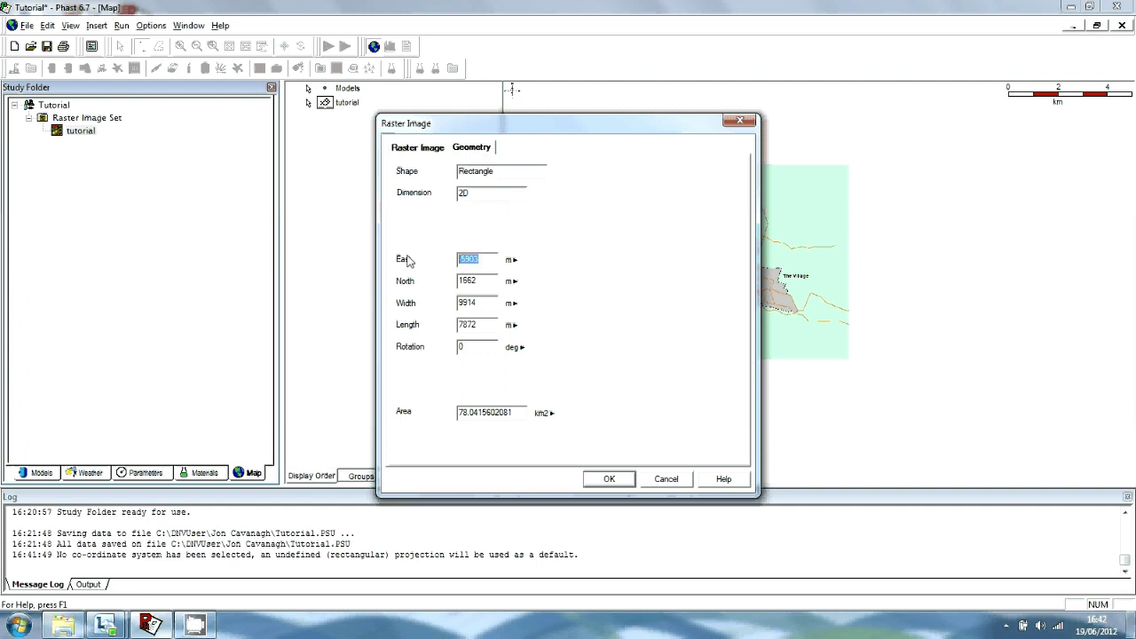
pyautogui.write('196855')
pyautogui.click(496, 283)
pyautogui.press('BackSpace')
pyautogui.write('438053')
pyautogui.click(488, 308)
# Set the image width to 4489 m and length to 3570 m, then apply
pyautogui.press('BackSpace')
pyautogui.press('BackSpace')
pyautogui.press('BackSpace')
pyautogui.press('BackSpace')
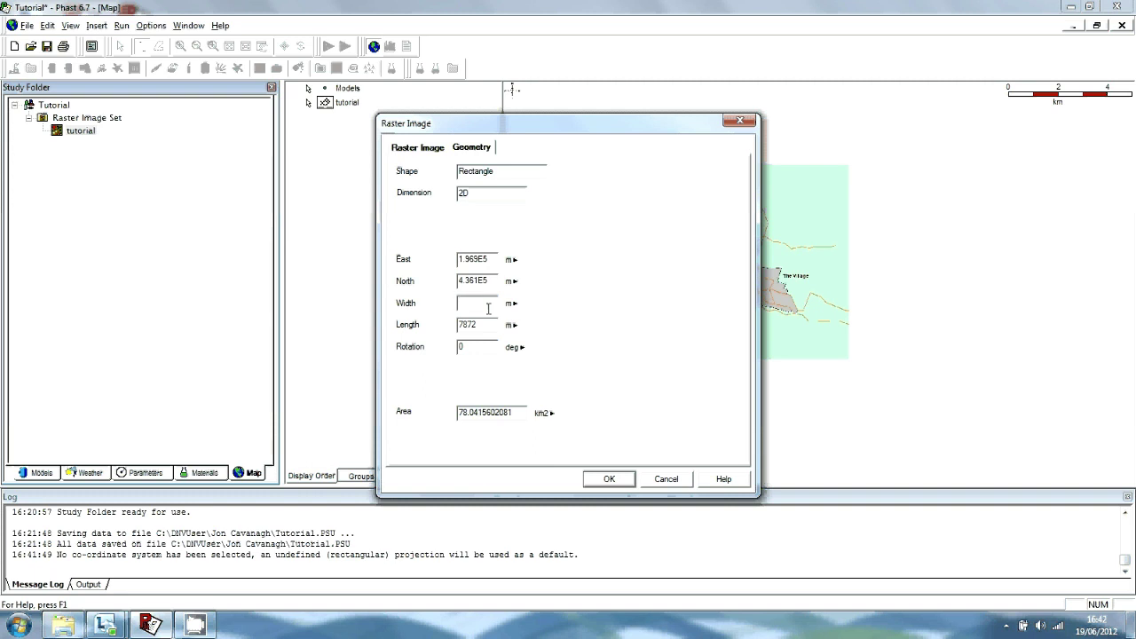
pyautogui.write('4489')
pyautogui.moveTo(486, 326); pyautogui.dragTo(443, 328)
pyautogui.press('BackSpace')
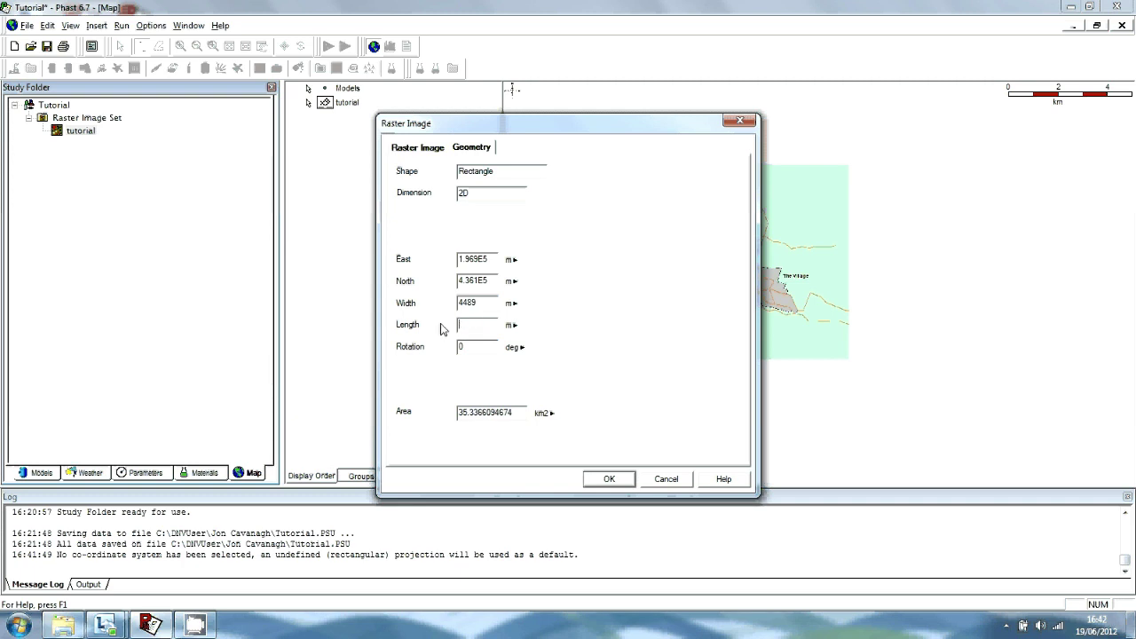
pyautogui.write('3570')
pyautogui.click(609, 479)
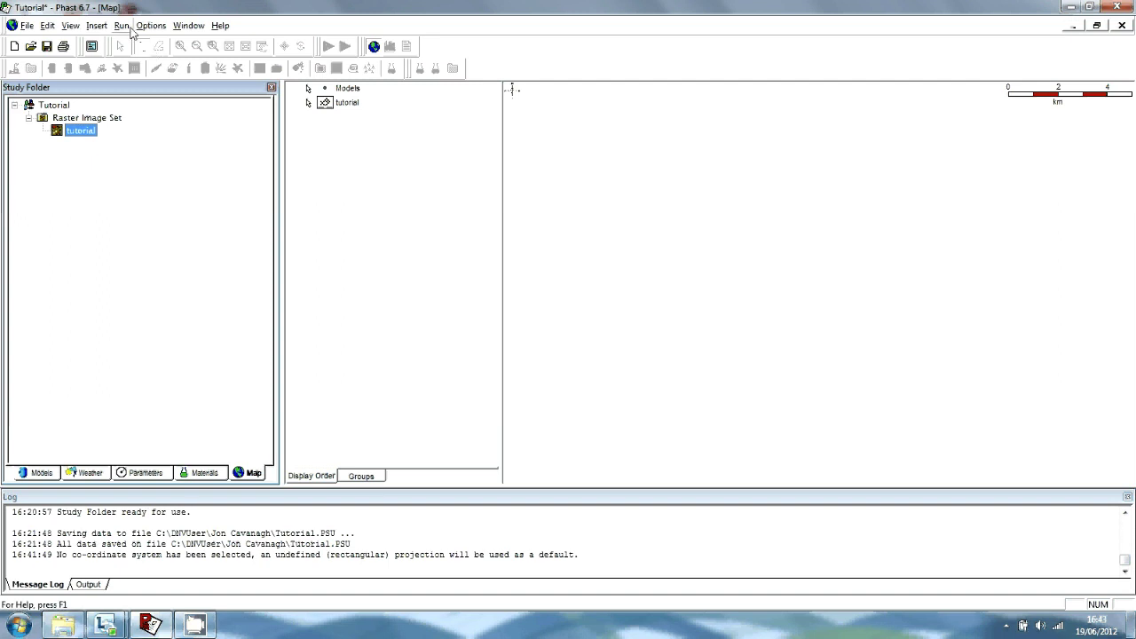
# Fit the whole tutorial map into the Map window using Map > Fit > All
pyautogui.click(520, 234)
pyautogui.click(95, 25)
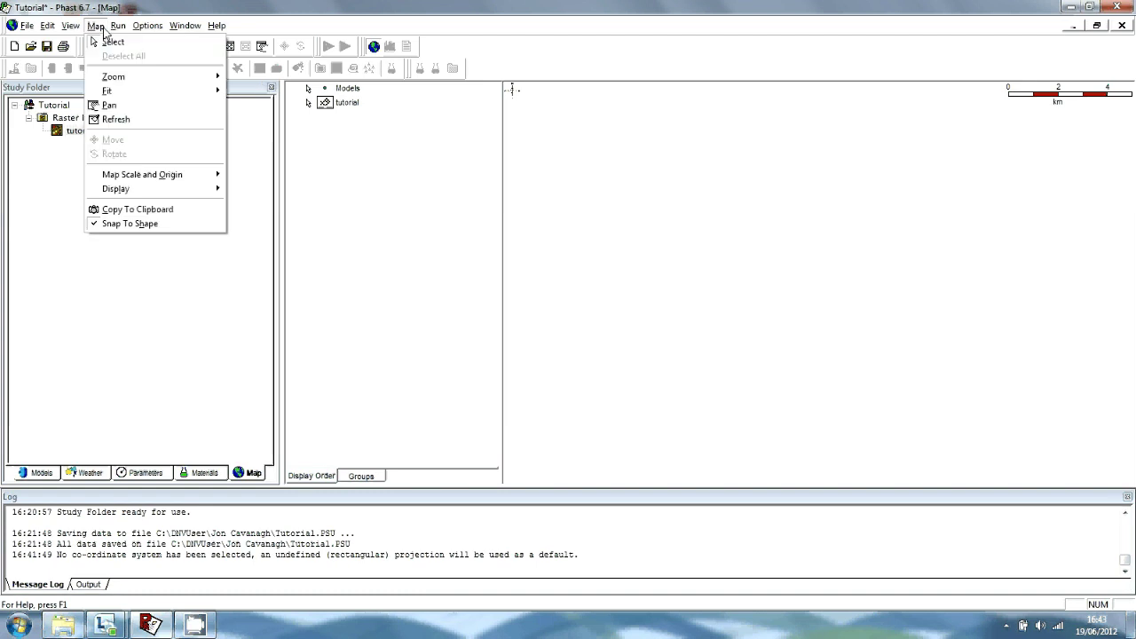
pyautogui.moveTo(189, 99)
pyautogui.click(275, 92)
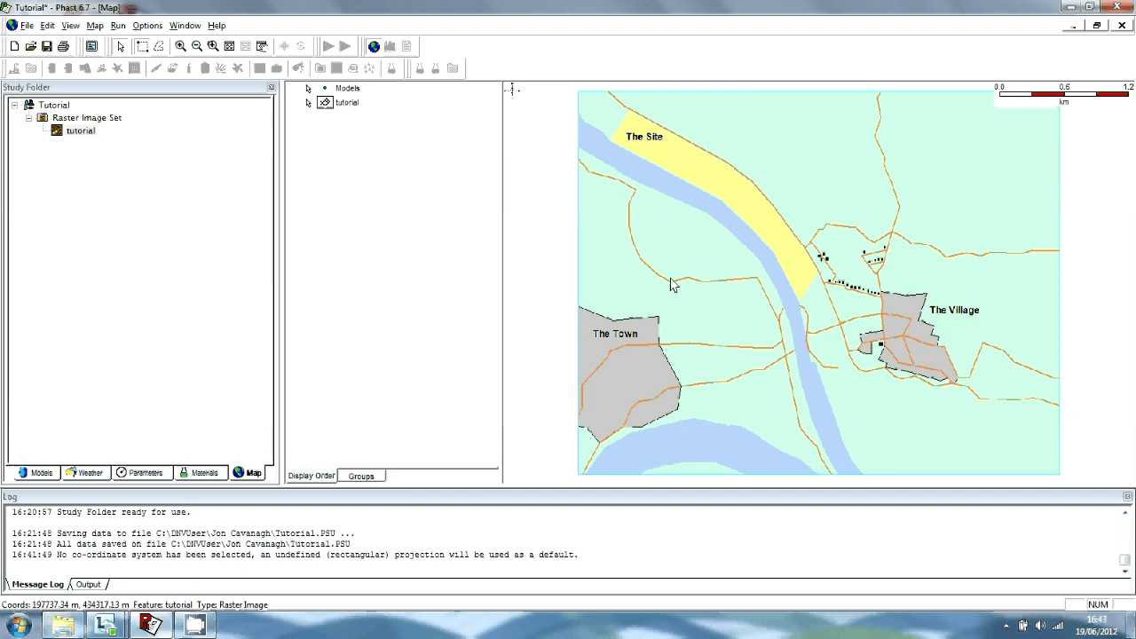
# Change significant figures from 4 to 6 in General Preferences' Miscellaneous tab
pyautogui.click(142, 26)
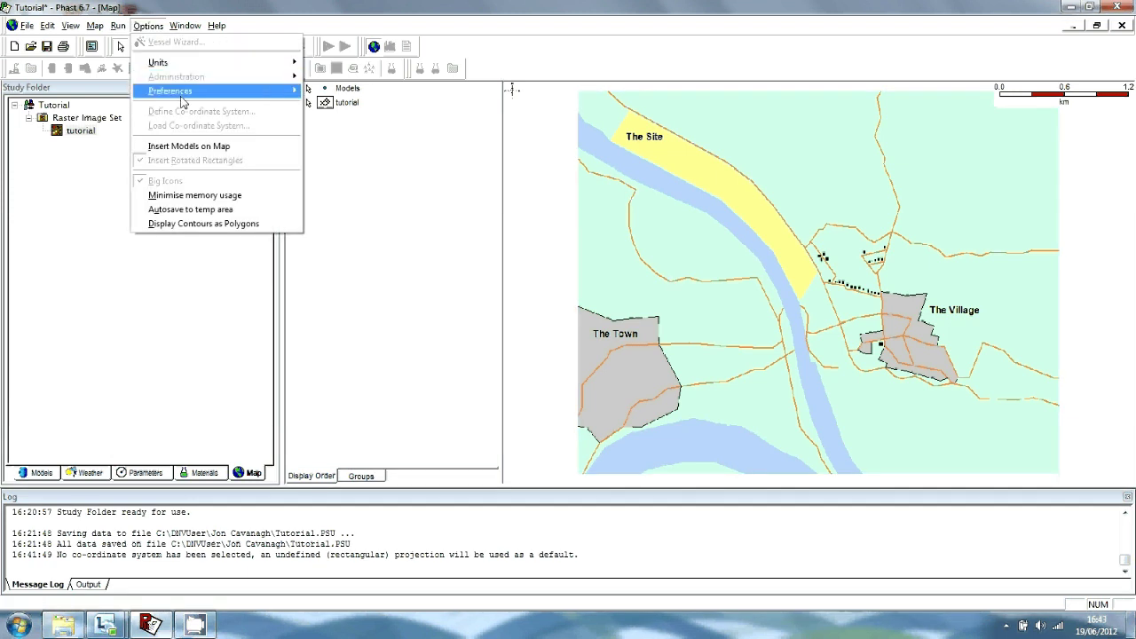
pyautogui.moveTo(177, 90)
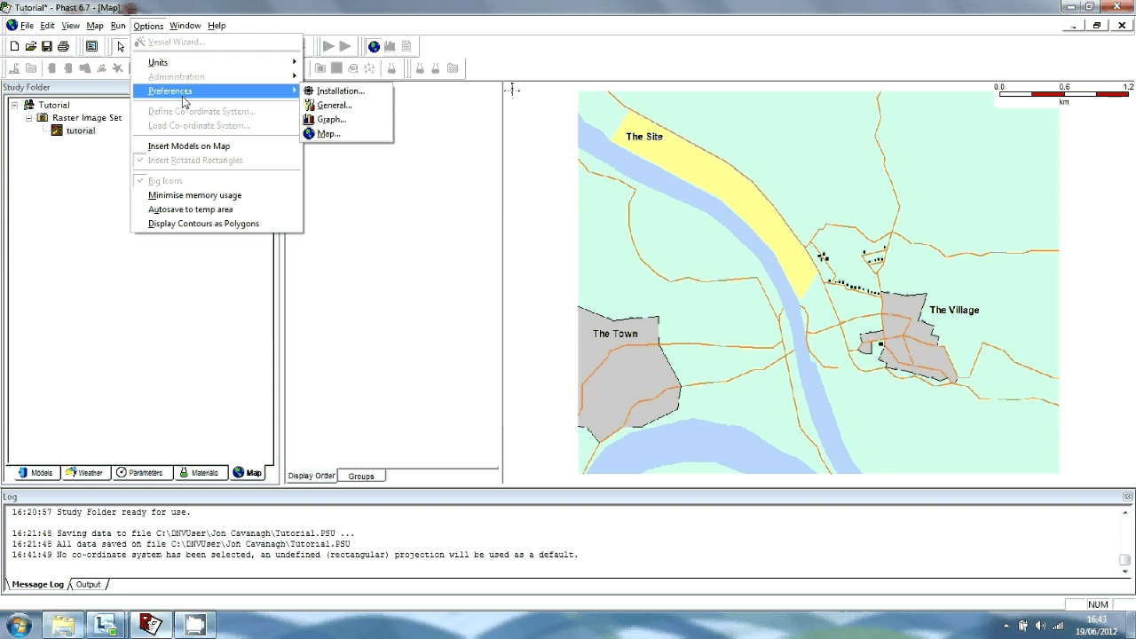
pyautogui.click(345, 108)
pyautogui.click(595, 118)
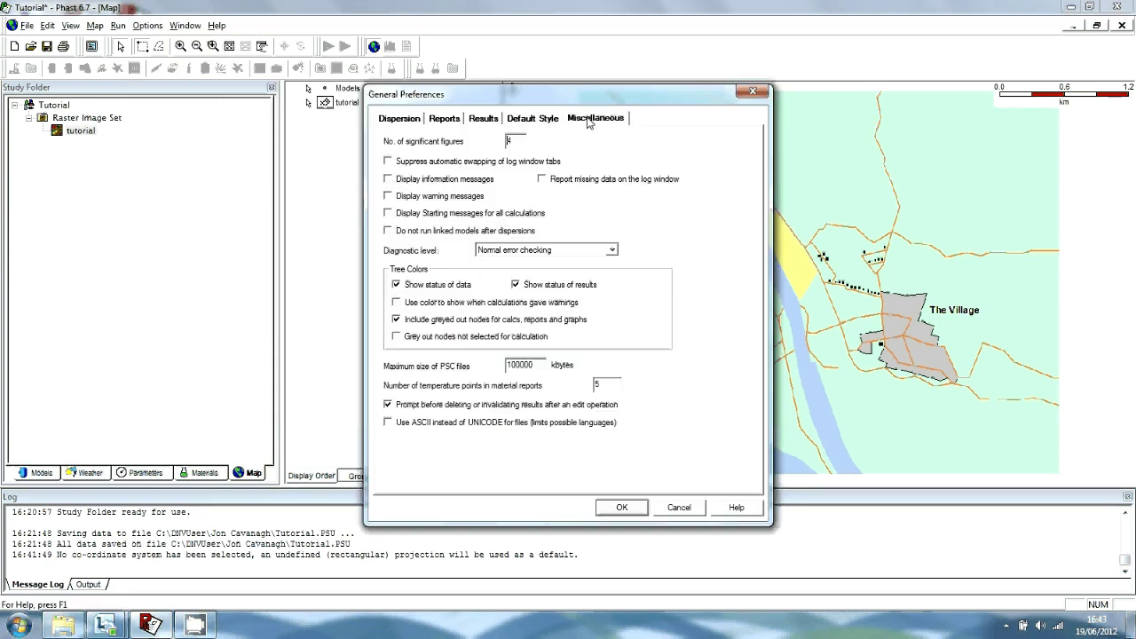
pyautogui.doubleClick(513, 143)
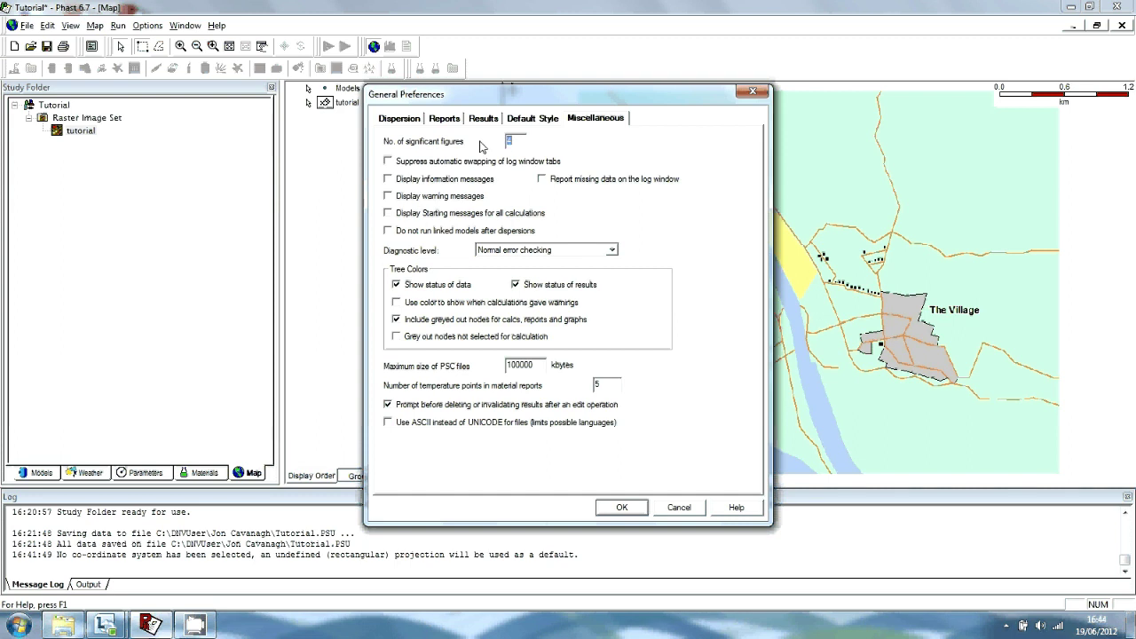
pyautogui.write('6')
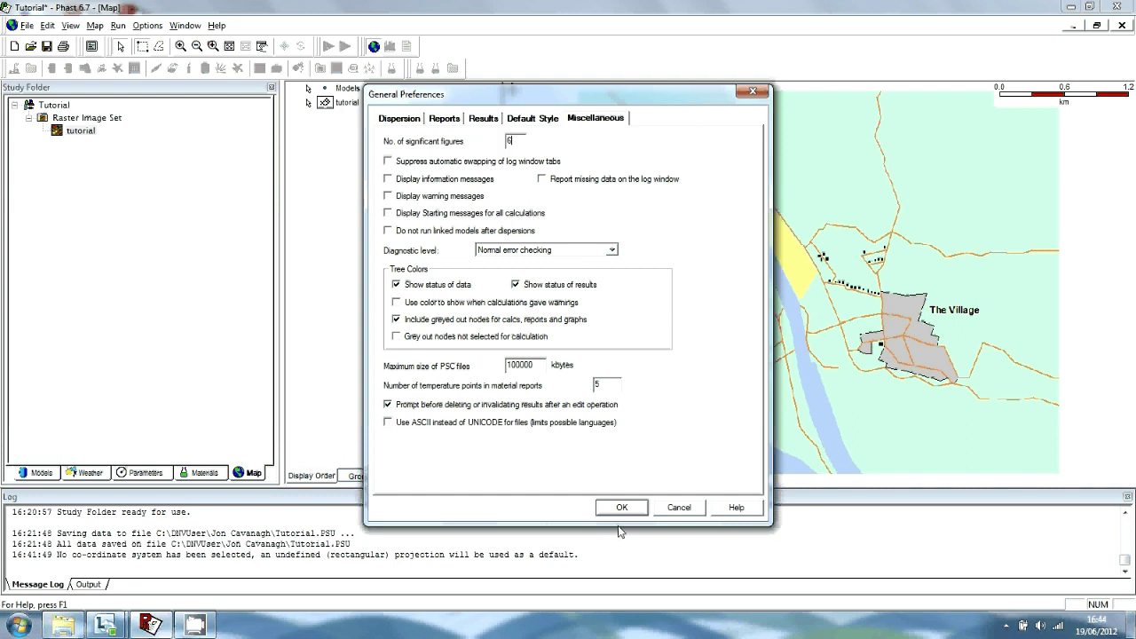